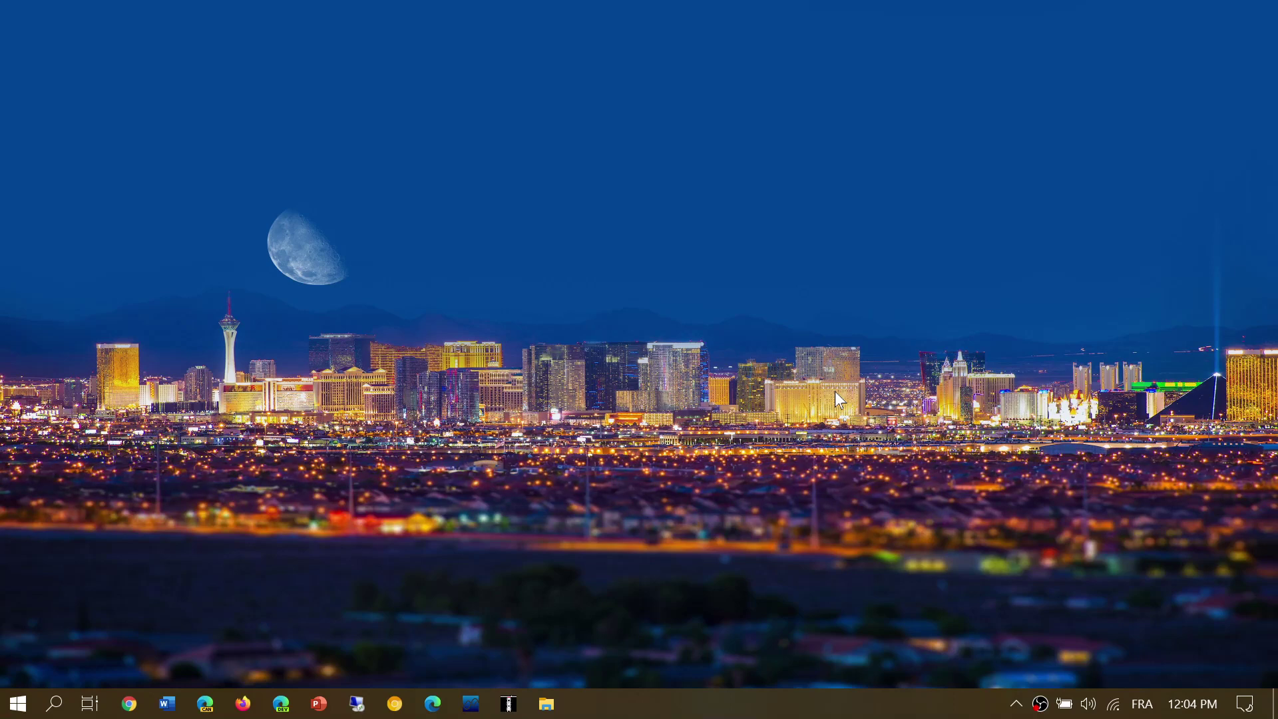
Step: Open the Action Center from the taskbar's right end to show notifications and quick actions
left_click(1244, 704)
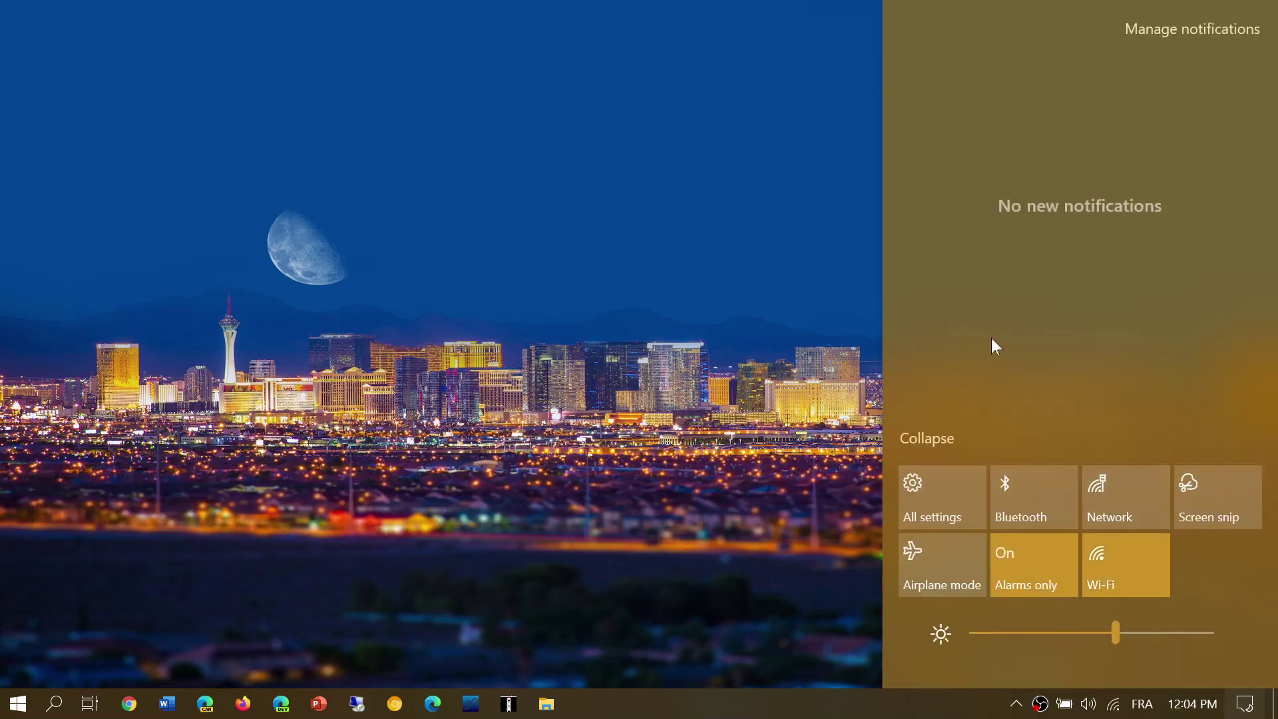
Step: Launch Windows Settings home from the Action Center's All settings tile
left_click(931, 490)
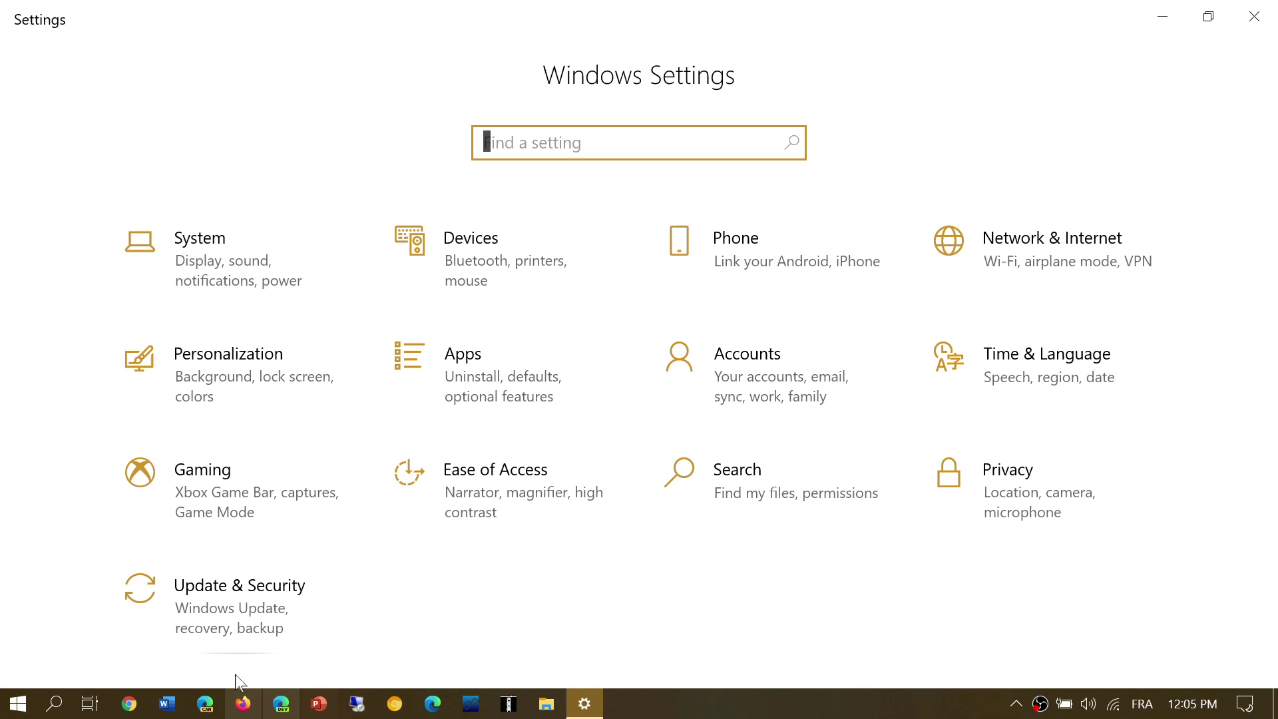
Step: Select the Update & Security category on the Settings home page
left_click(202, 624)
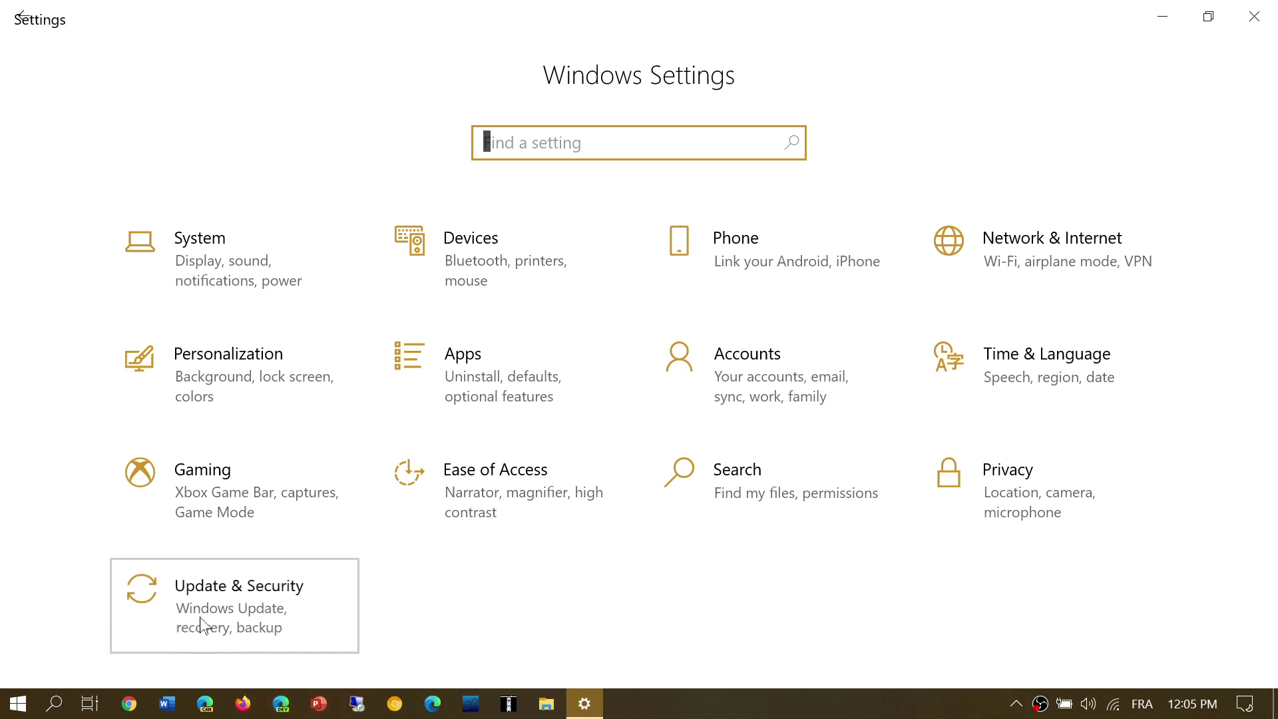